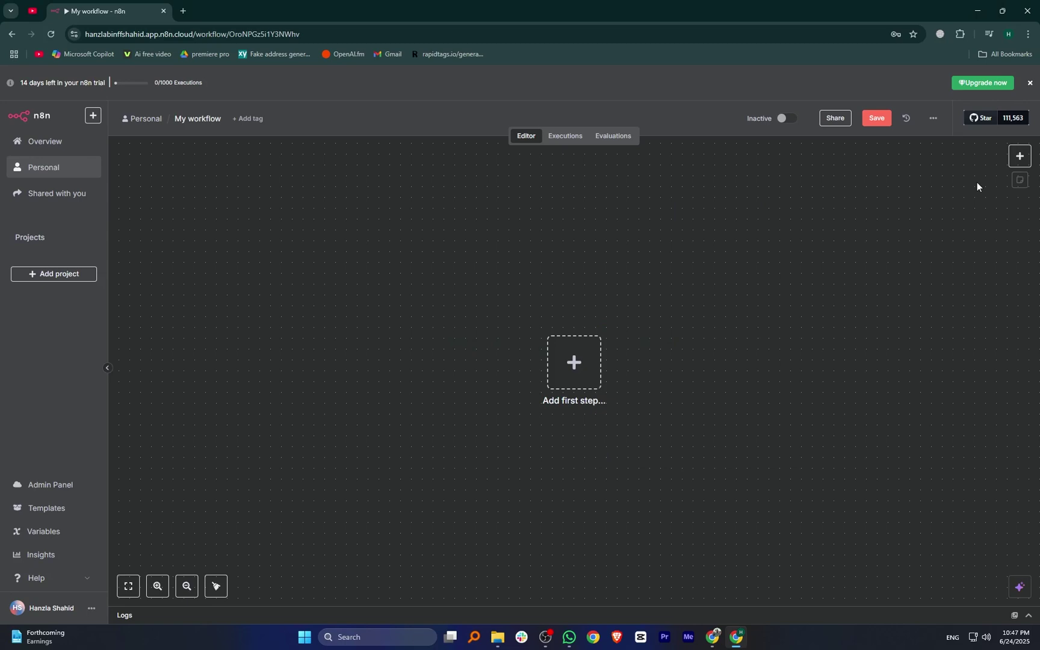
Pick Perplexity as the workflow's first step and list its available actions
click(1018, 159)
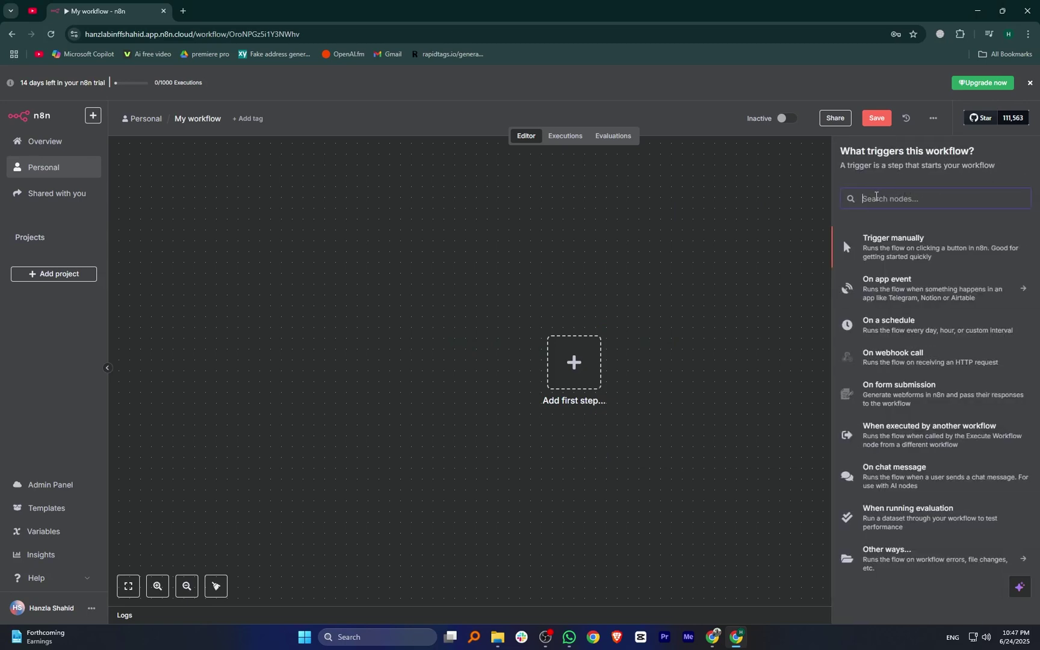
text(perplexity)
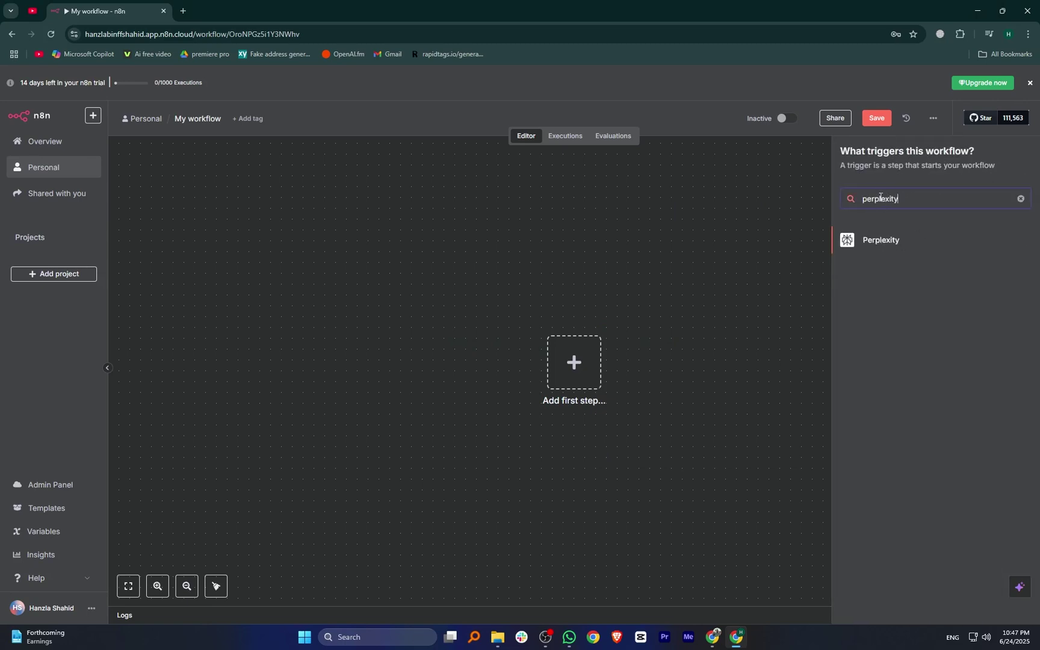
click(866, 247)
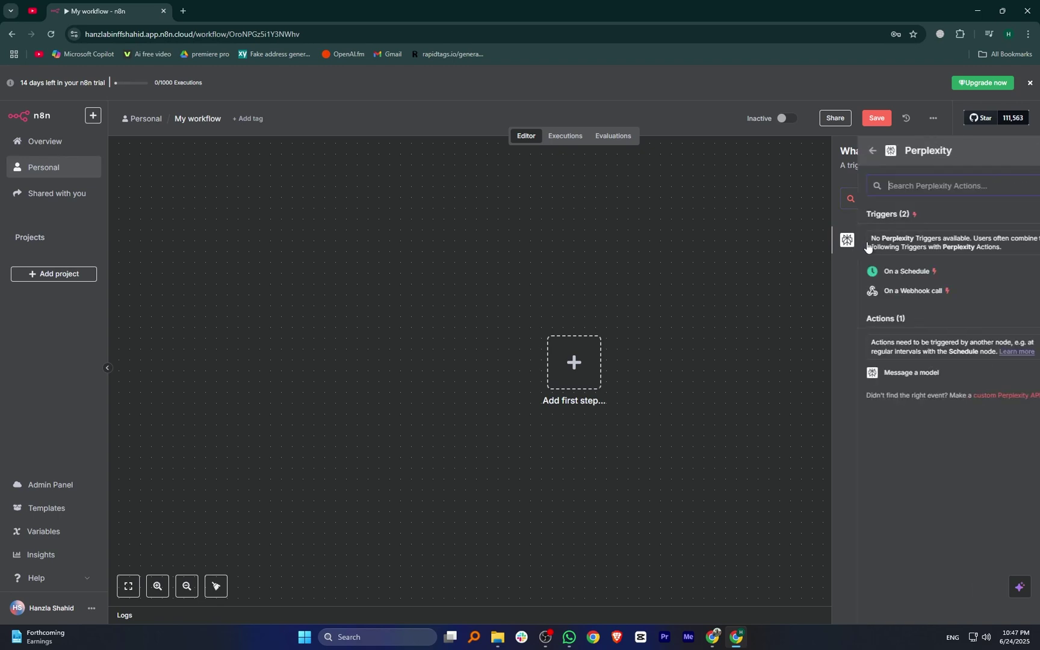
click(864, 324)
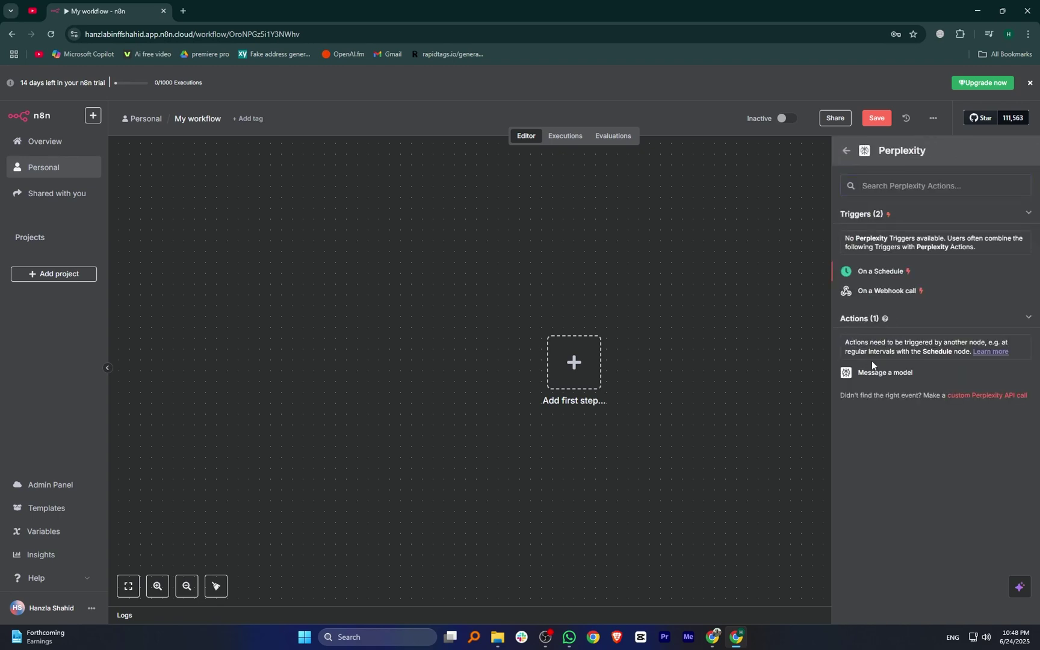
Add 'Message a model' and save a new Perplexity credential with the pasted API key
click(885, 373)
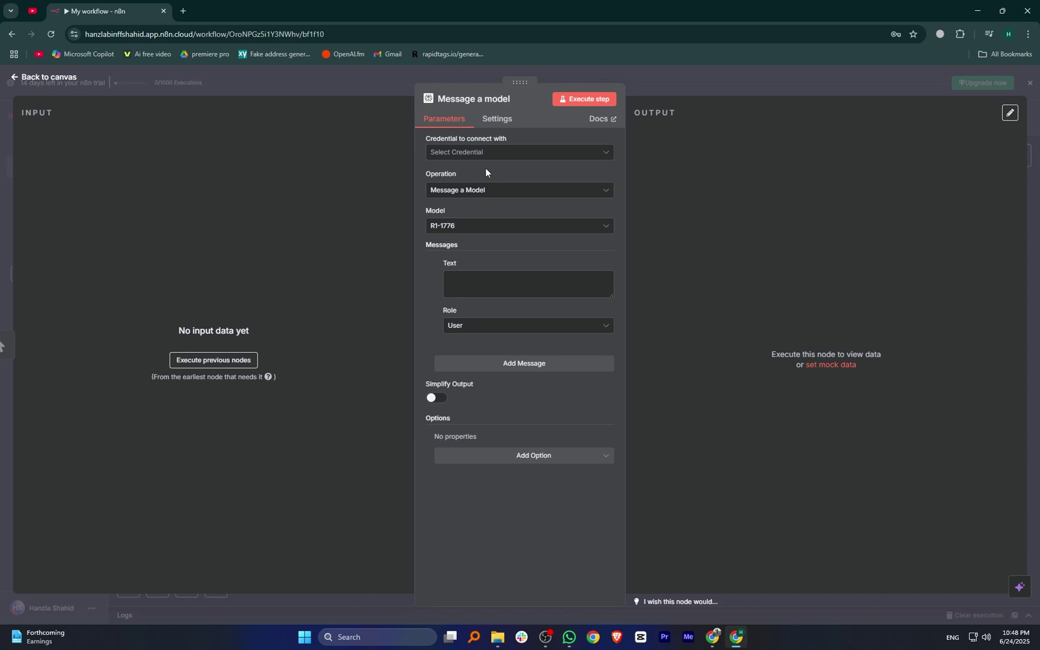
click(476, 153)
click(524, 179)
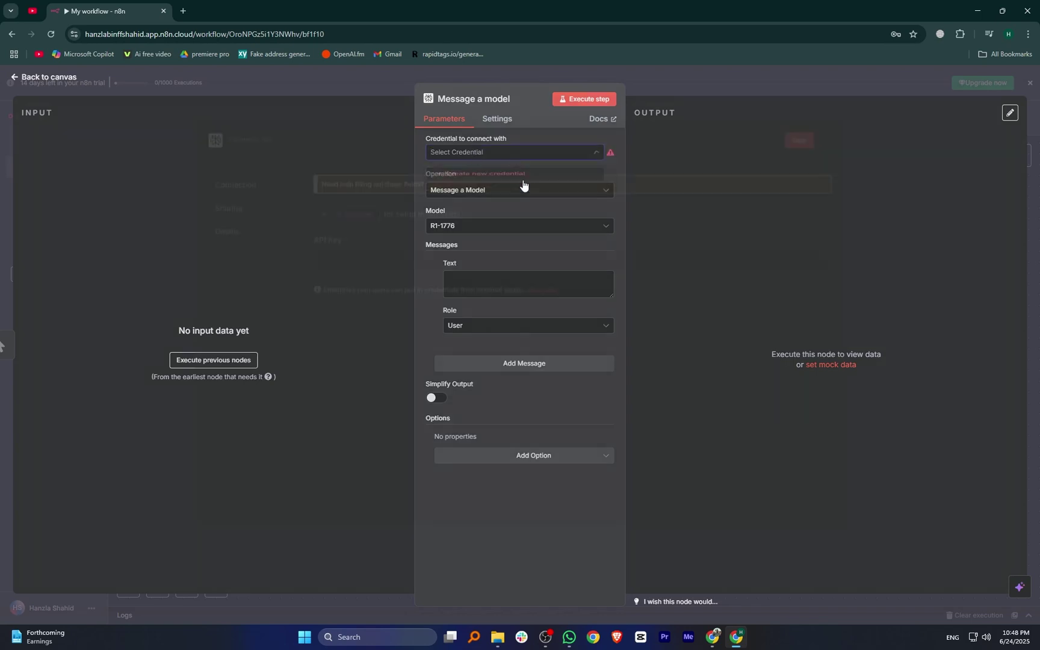
click(408, 275)
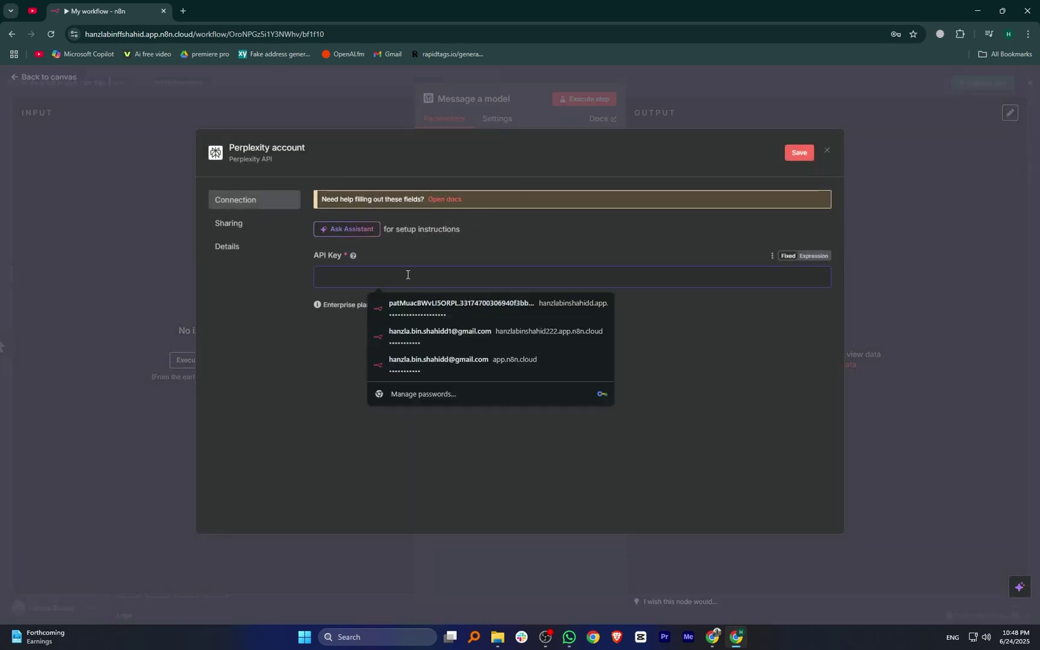
key(ctrl+v)
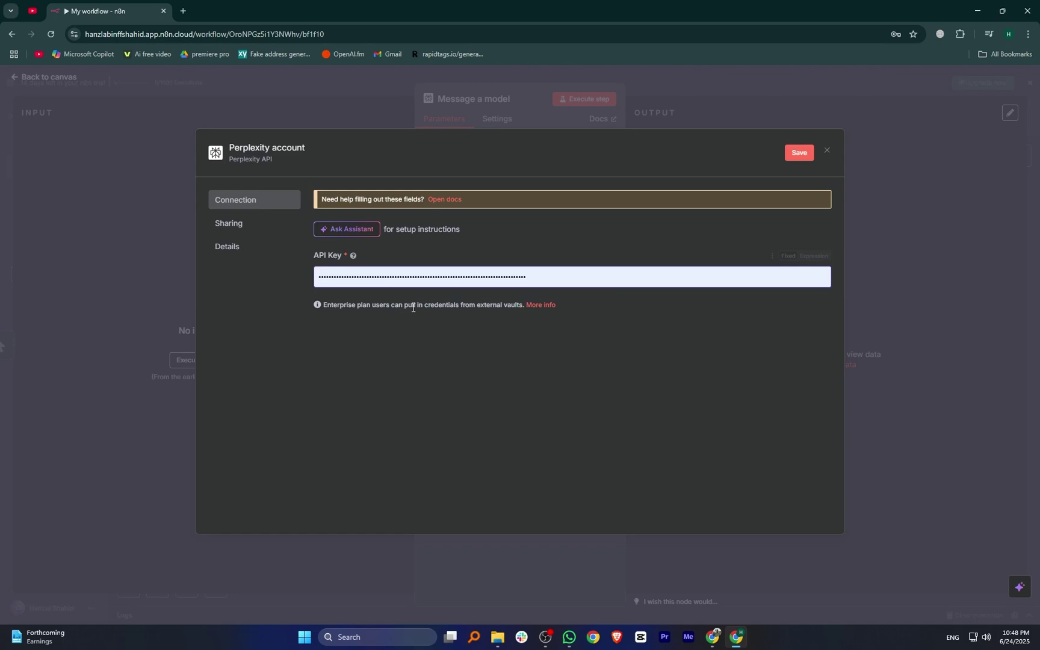
click(794, 153)
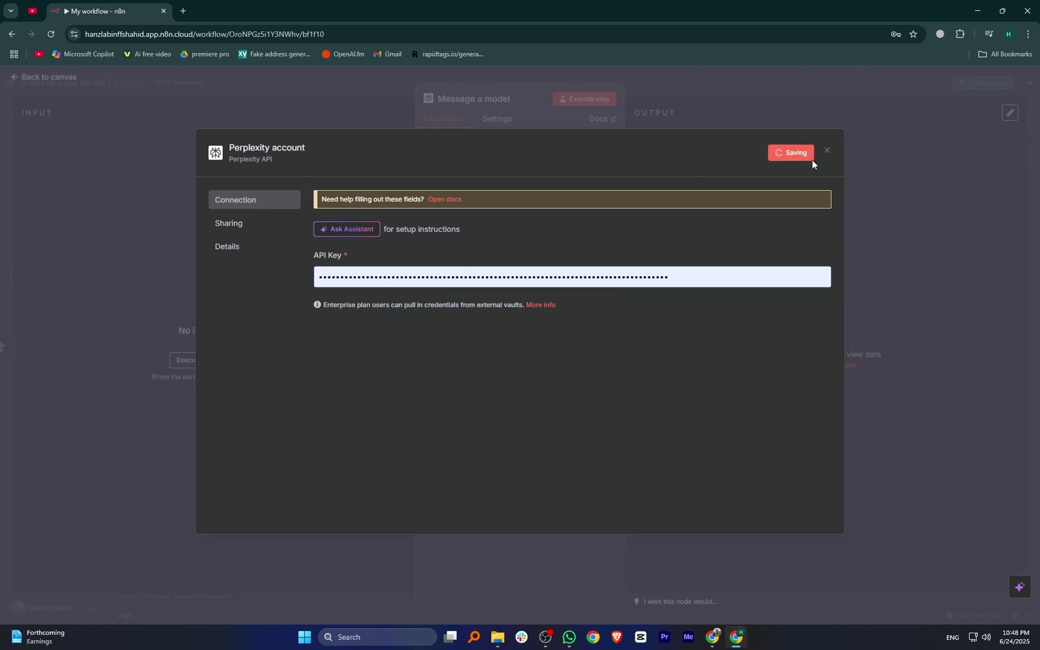
Keep the operation as 'Message a Model' and the model as R1-1776
click(826, 150)
mouse_move(519, 191)
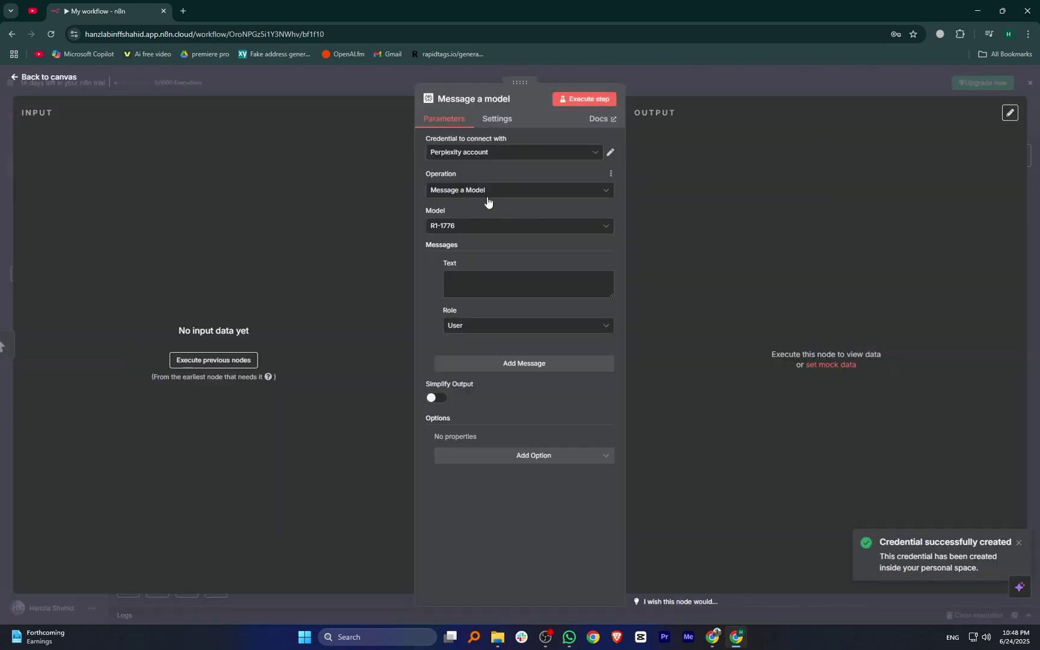
click(490, 193)
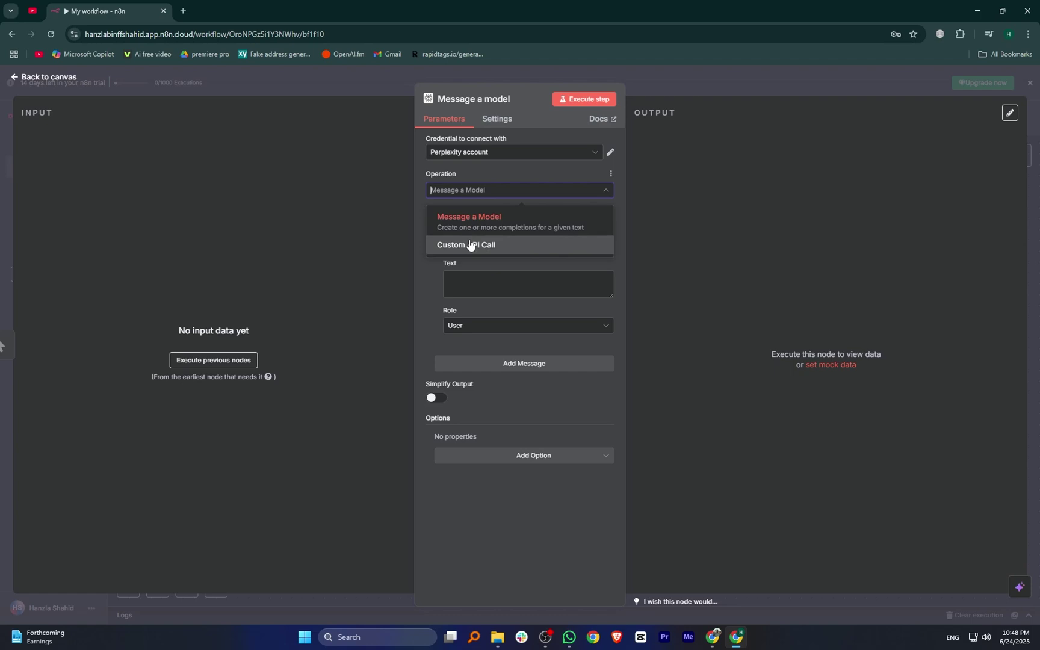
click(482, 217)
click(467, 228)
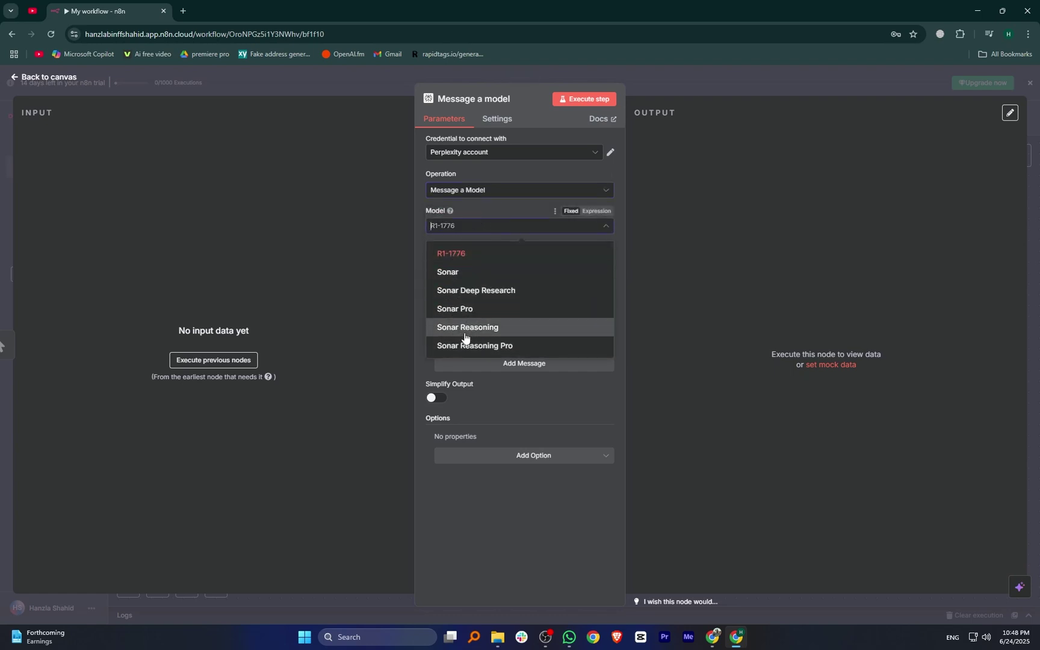
click(468, 259)
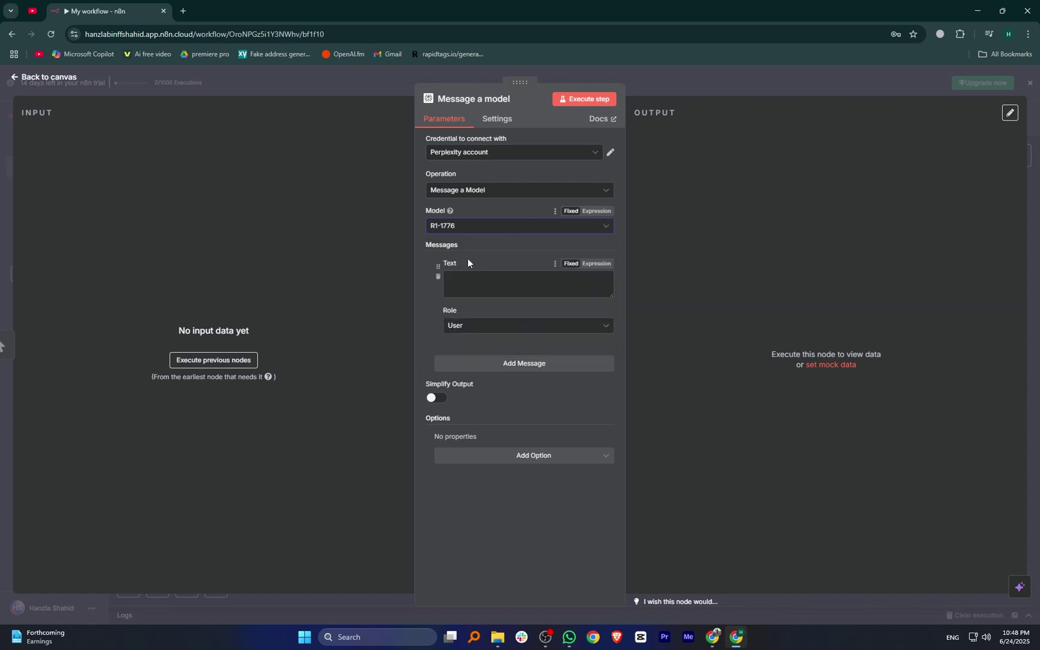
Enter the message 'hey can you help me' and turn on Simplify Output
click(468, 283)
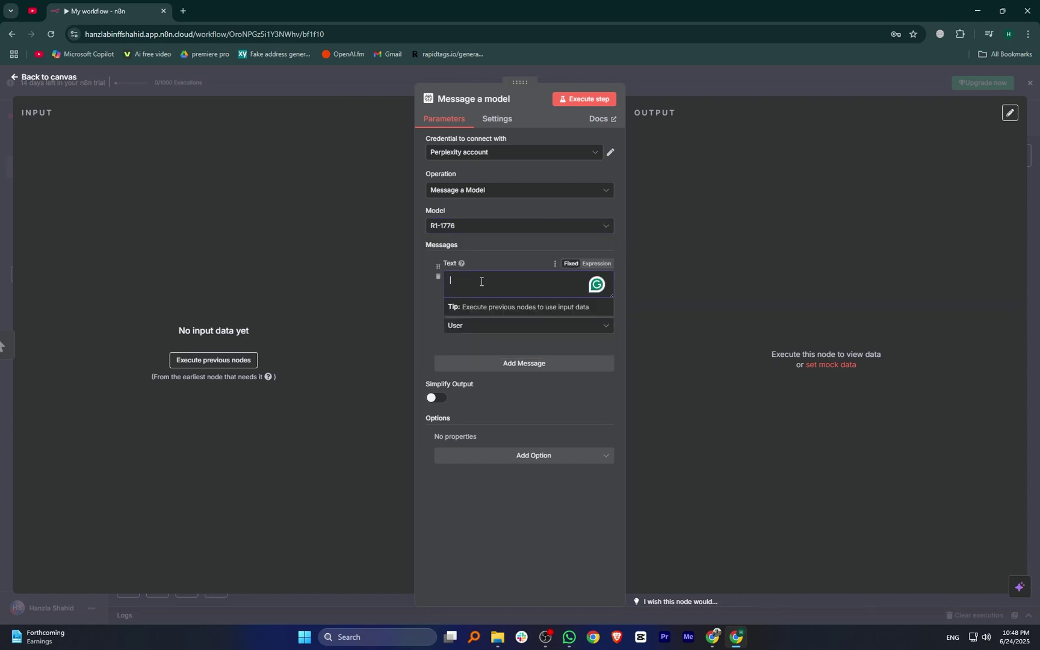
text(hey can you help me)
click(436, 398)
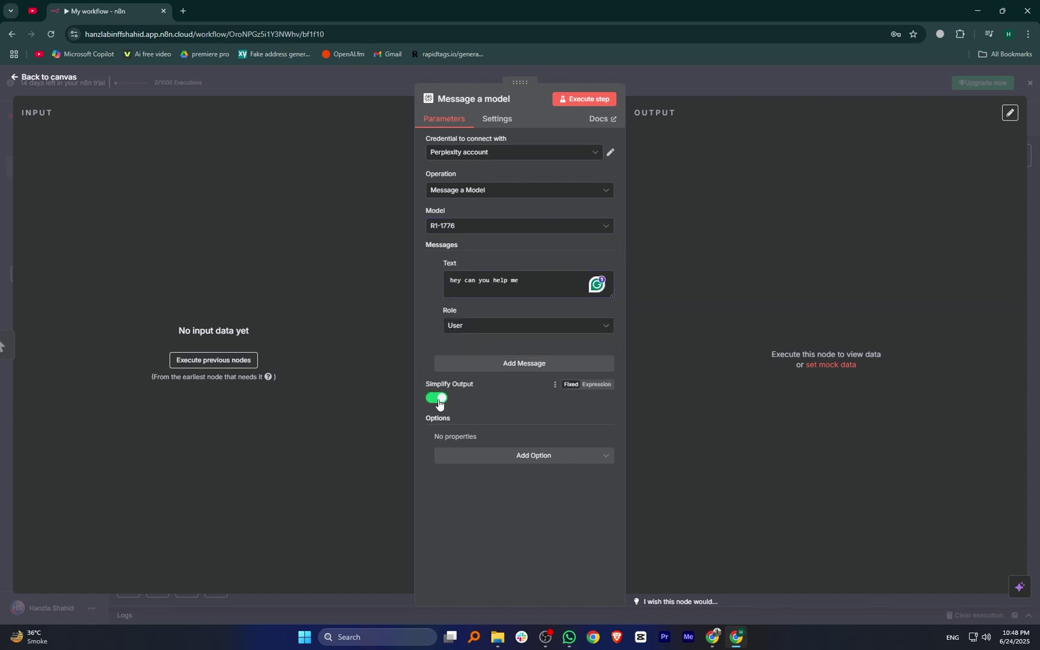
click(437, 399)
Go back to the canvas and execute the workflow from the manual trigger
click(65, 79)
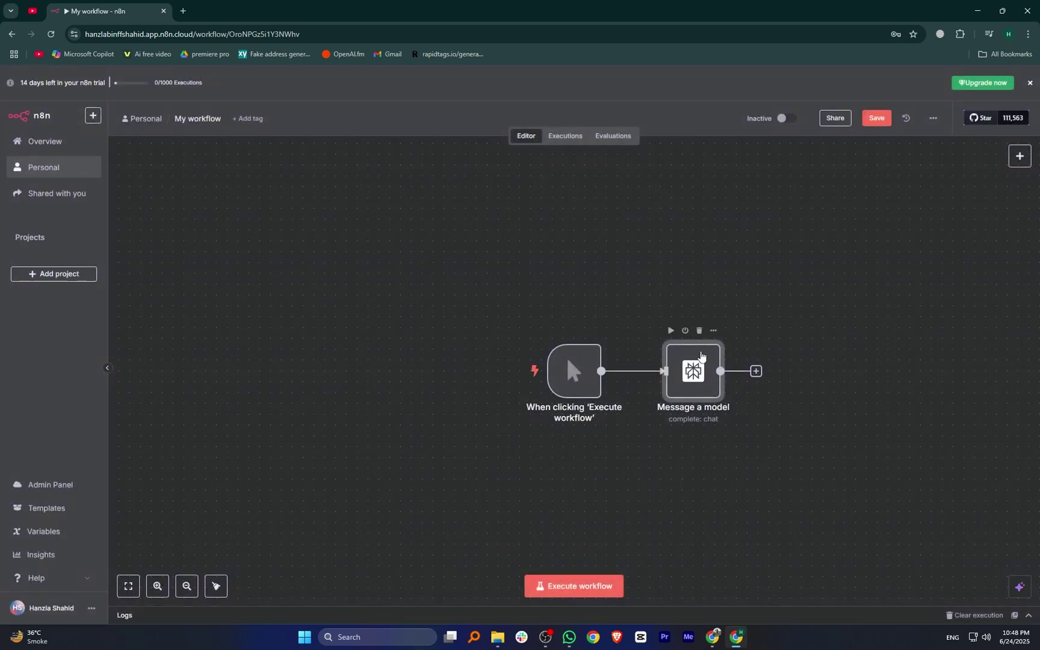
click(552, 331)
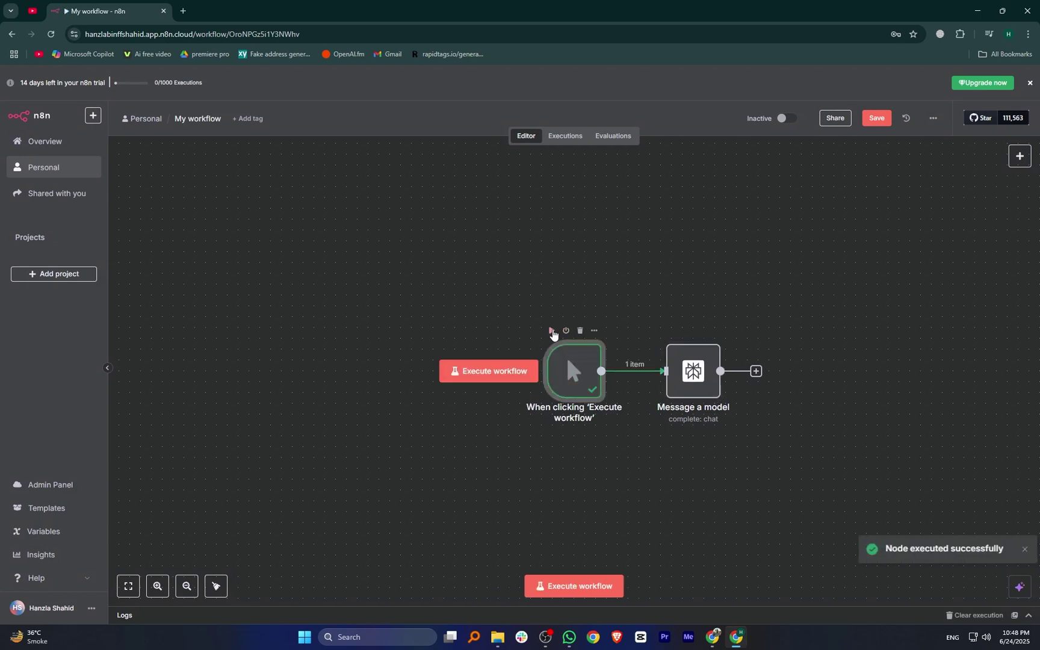